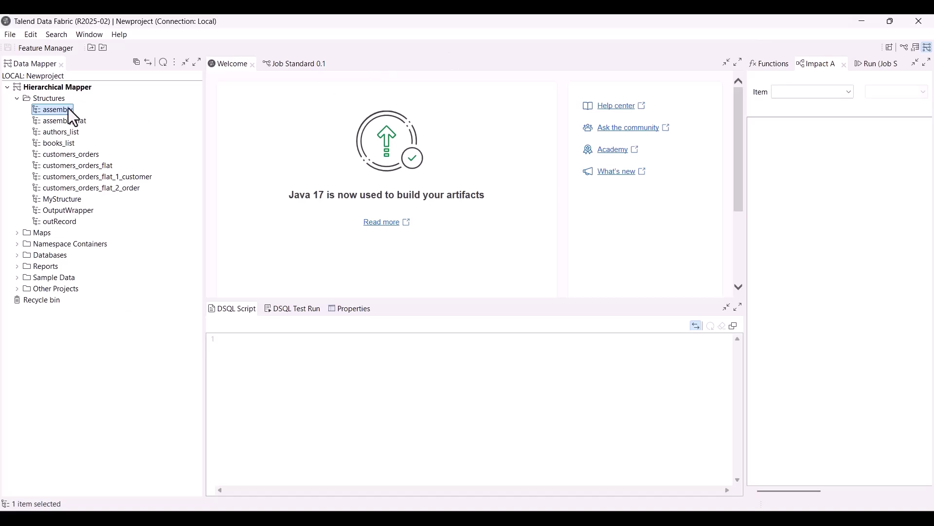
Dismiss the assembly structure's action menu, then collapse Structures and expand Maps in the Data Mapper tree.
{"action": "right_click", "coordinate": [69, 109]}
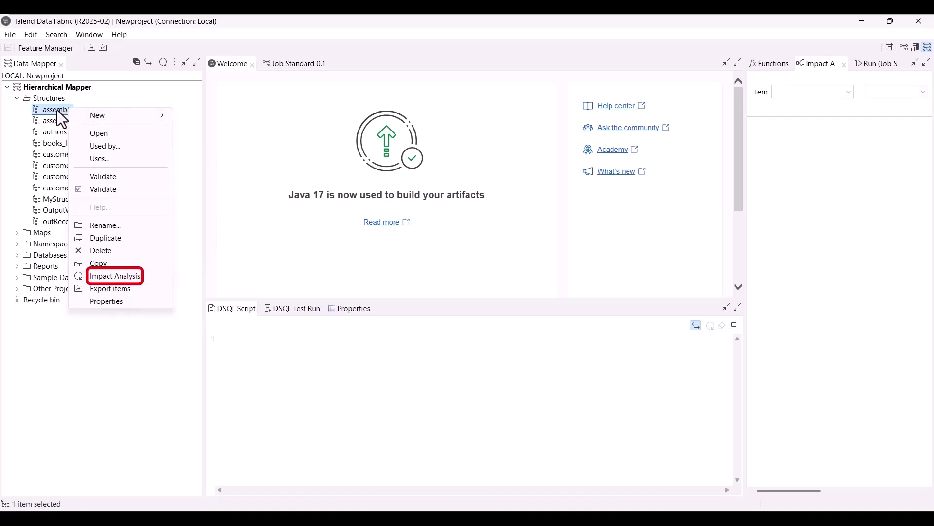
{"action": "key", "text": "Escape"}
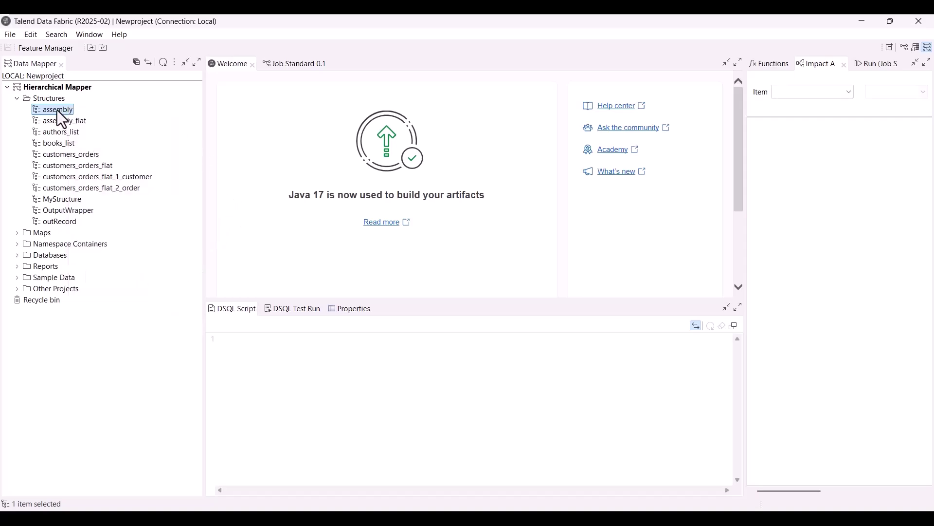
{"action": "left_click", "coordinate": [17, 99]}
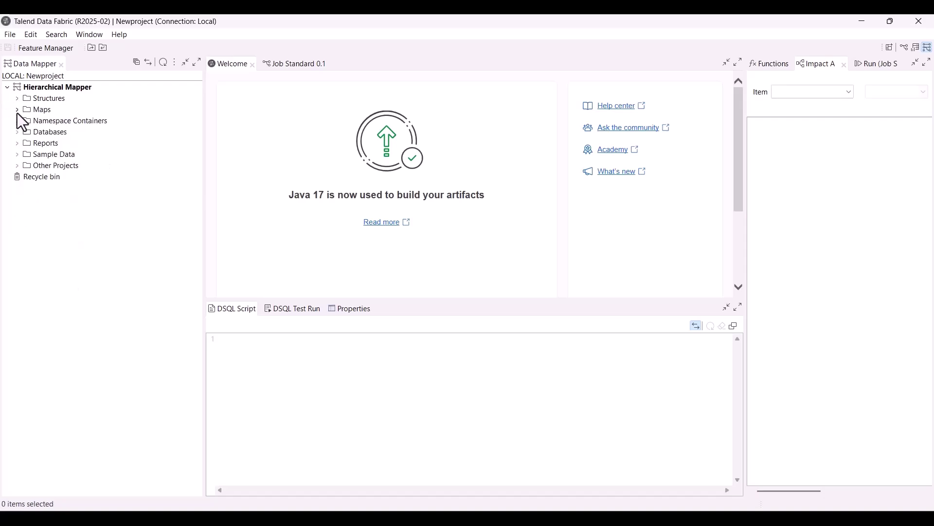
{"action": "left_click", "coordinate": [17, 113]}
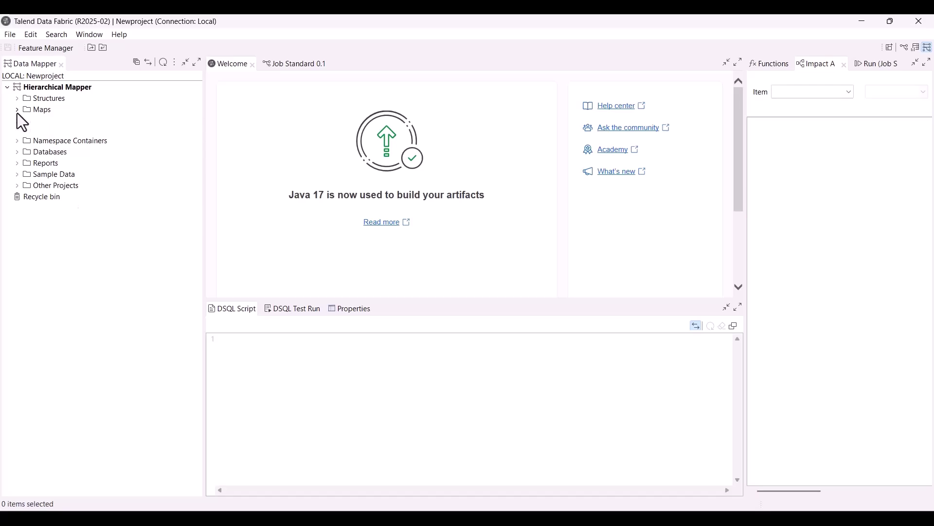
Run impact analysis on the customers_orders map and expand its Big Data Batch usage.
{"action": "right_click", "coordinate": [67, 154]}
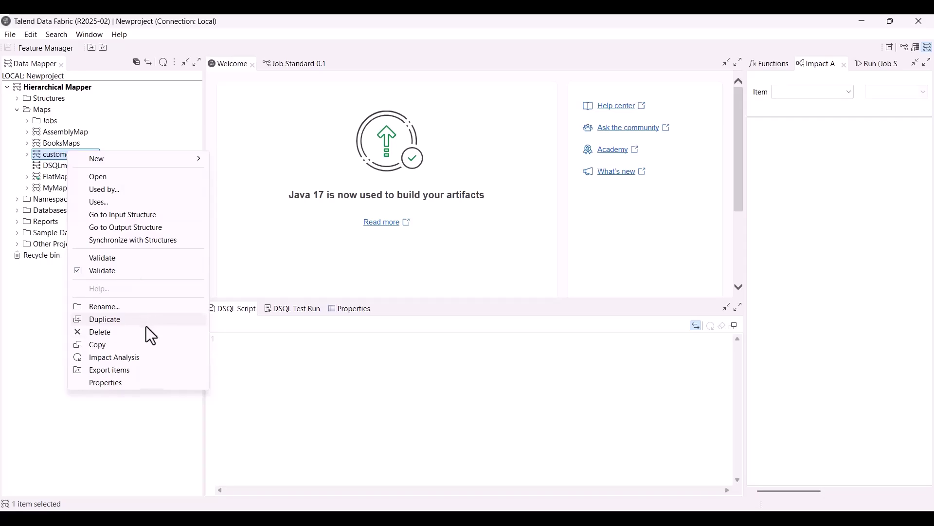
{"action": "left_click", "coordinate": [145, 357]}
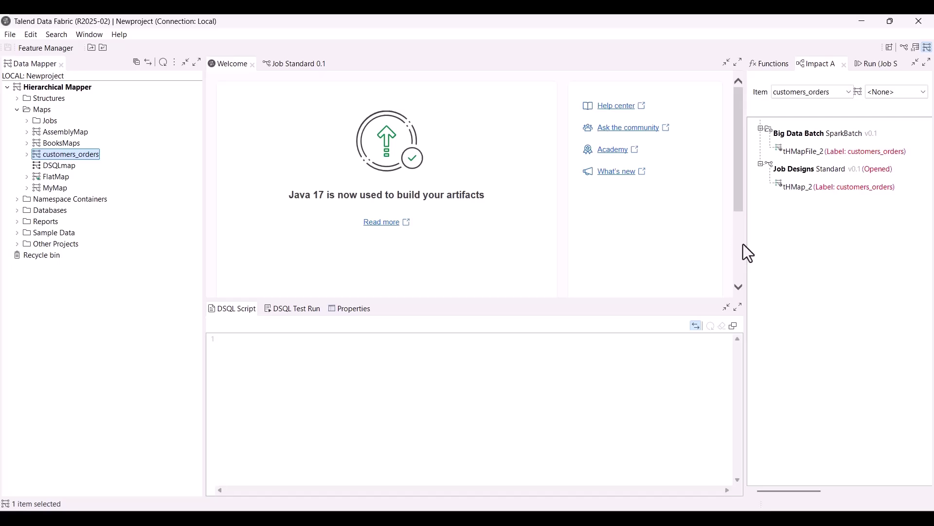
{"action": "left_click", "coordinate": [316, 66]}
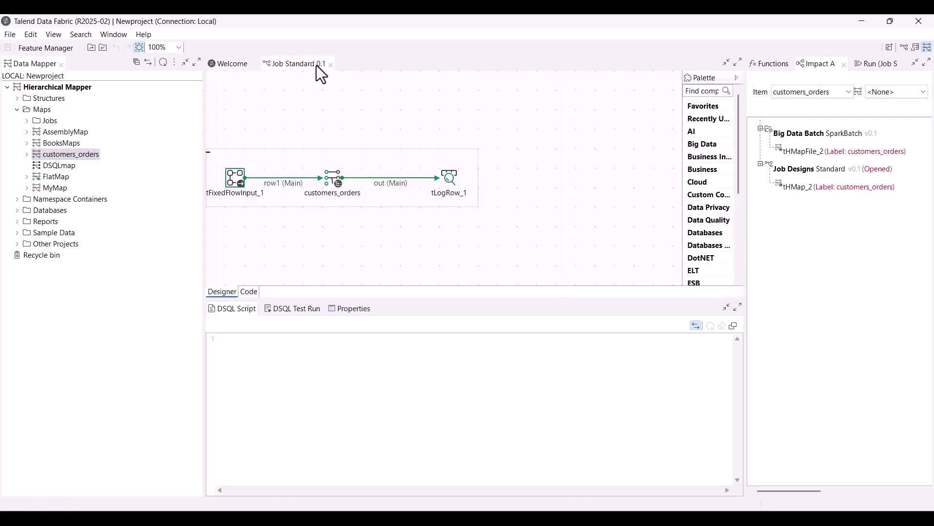
{"action": "right_click", "coordinate": [819, 140]}
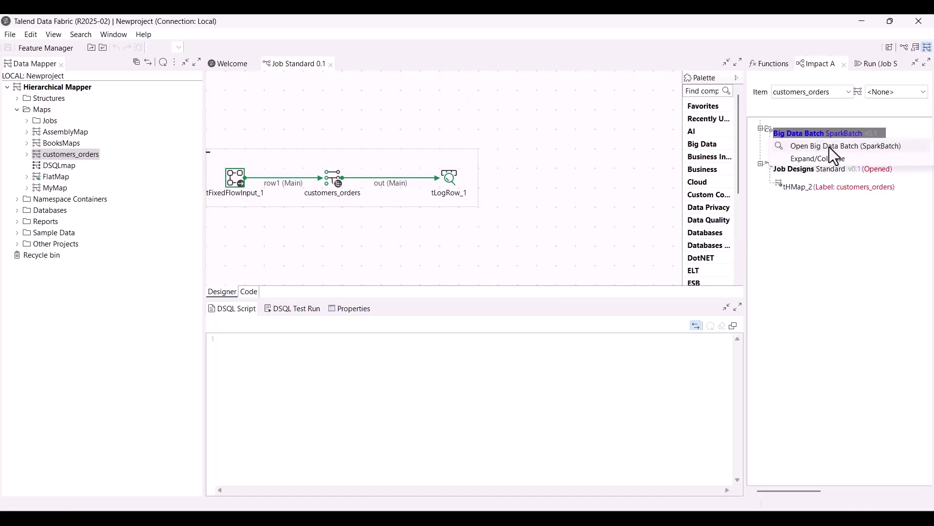
{"action": "left_click", "coordinate": [822, 158]}
Re-expand Structures and run impact analysis on the customers_orders structure.
{"action": "left_click", "coordinate": [17, 99]}
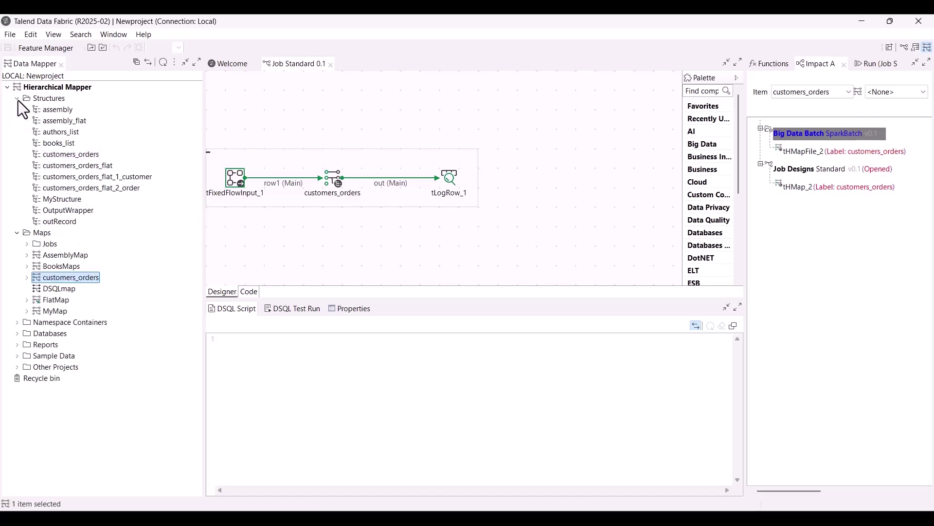
{"action": "right_click", "coordinate": [66, 153]}
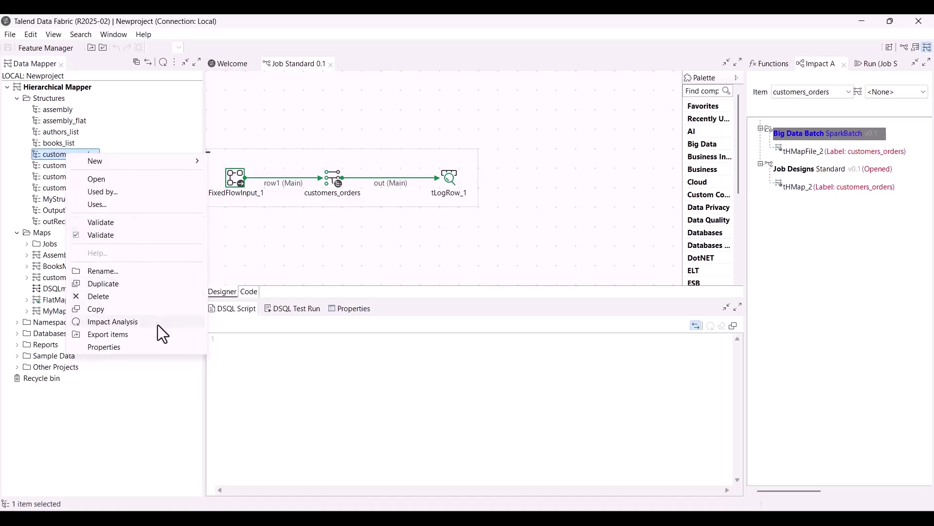
{"action": "left_click", "coordinate": [163, 322]}
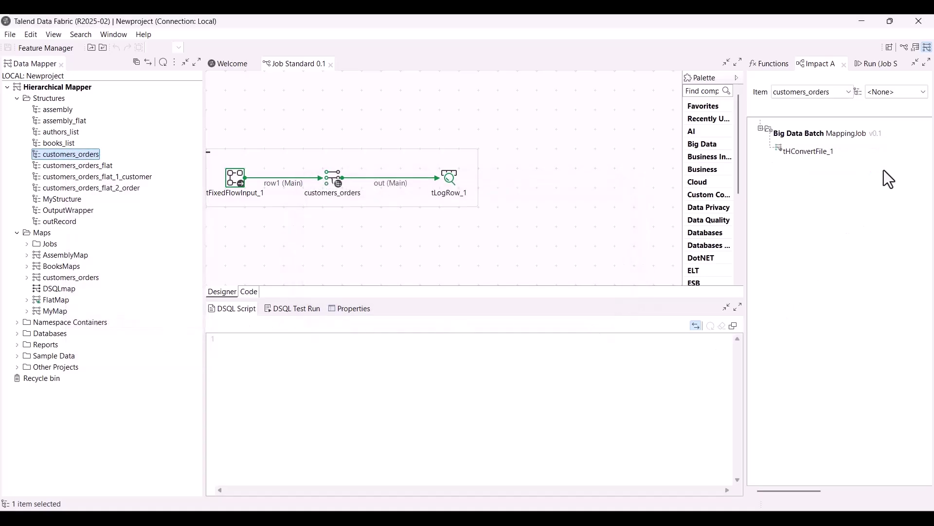
Open the MilvusDemo job, expand the Milvus palette group and select tMilvusConnection_1.
{"action": "left_click", "coordinate": [828, 153]}
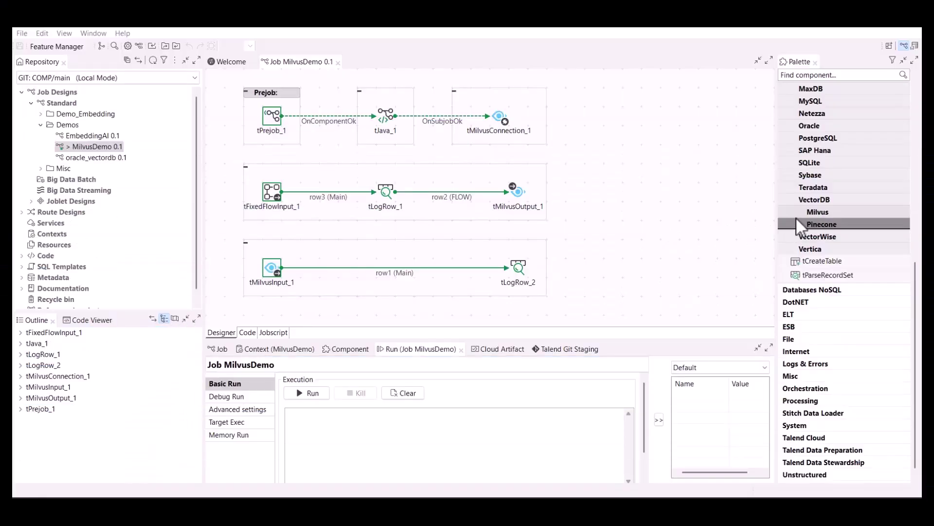
{"action": "left_click", "coordinate": [812, 211]}
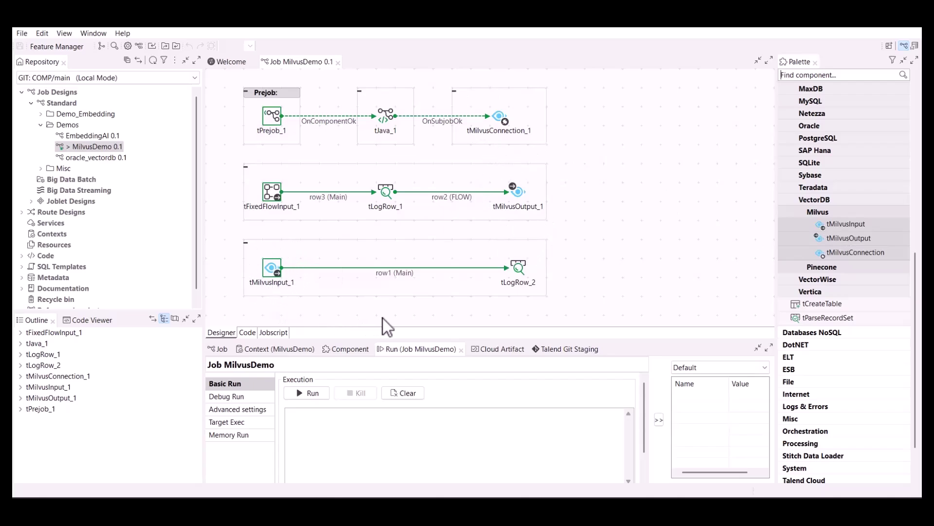
{"action": "left_click", "coordinate": [498, 117]}
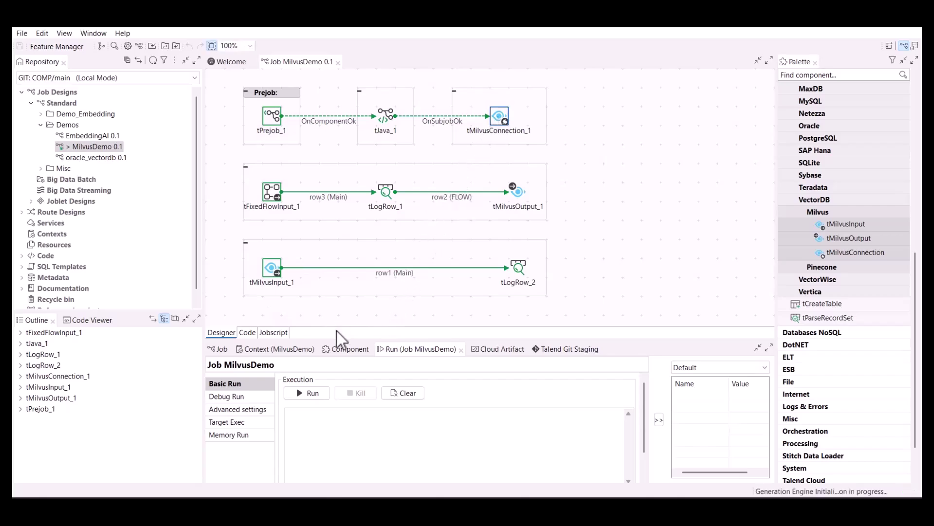
Set tMilvusConnection_1's Database to testdb from the server's database list.
{"action": "left_click", "coordinate": [343, 346]}
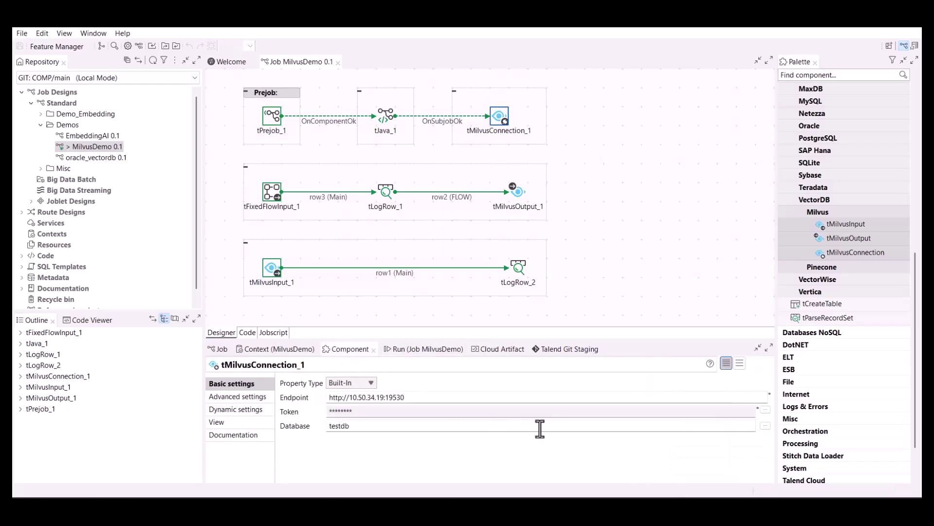
{"action": "left_click", "coordinate": [765, 426]}
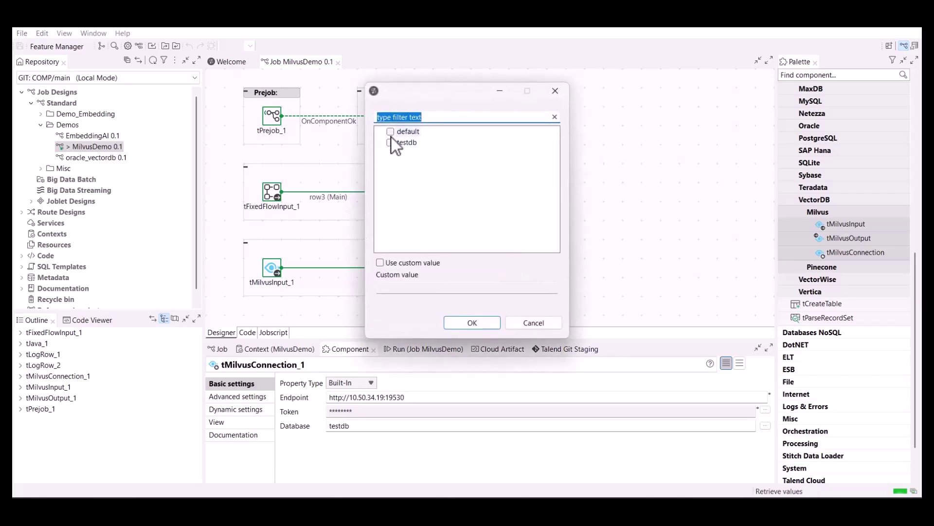
{"action": "left_click", "coordinate": [391, 143]}
{"action": "left_click", "coordinate": [460, 324]}
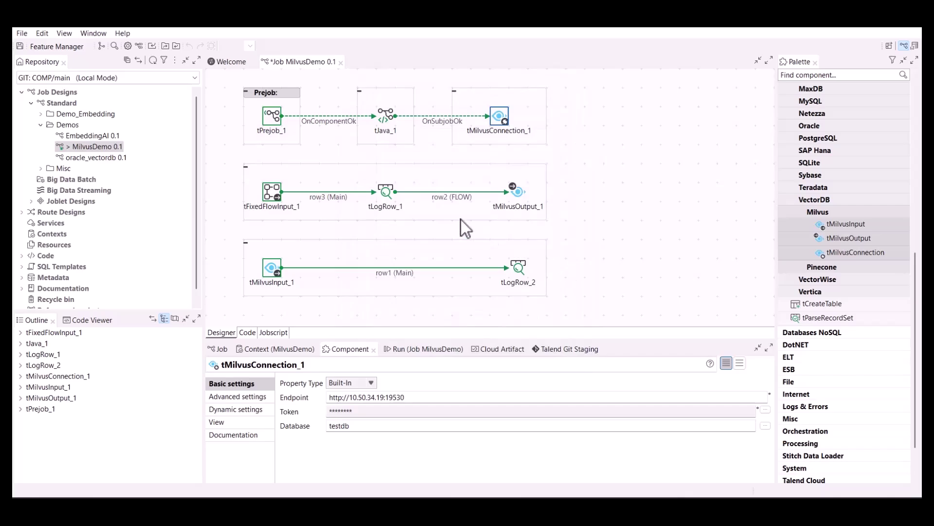
Set tMilvusOutput_1 to INSERT into the alltypes collection picked from the server list.
{"action": "left_click", "coordinate": [271, 196]}
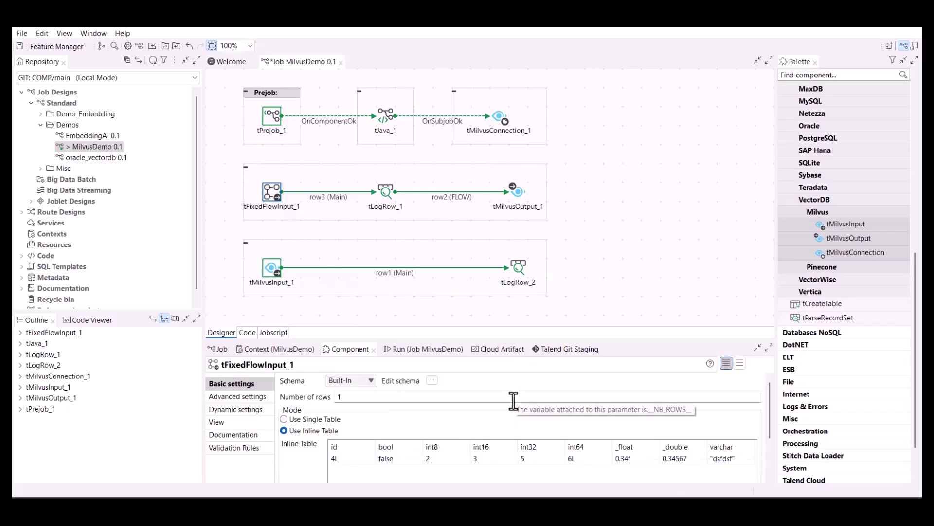
{"action": "left_click", "coordinate": [516, 194]}
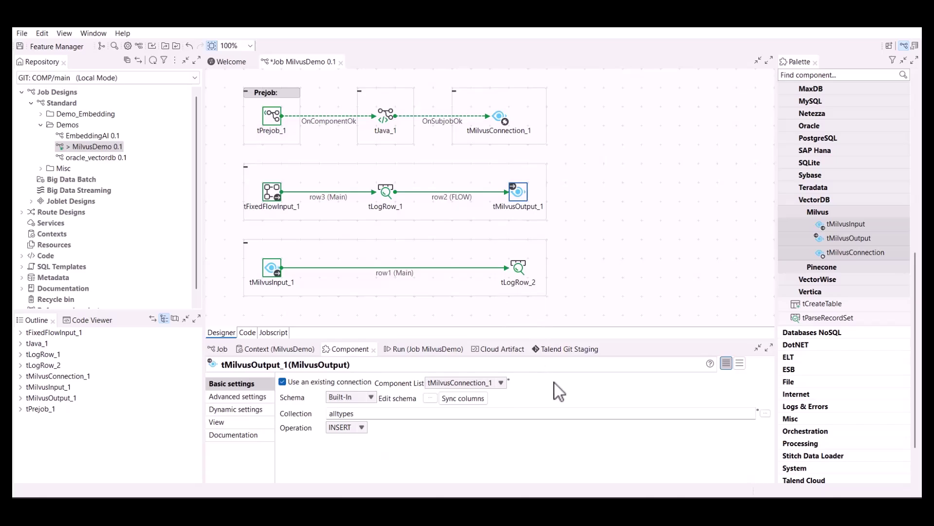
{"action": "left_click", "coordinate": [364, 428]}
{"action": "left_click", "coordinate": [397, 447]}
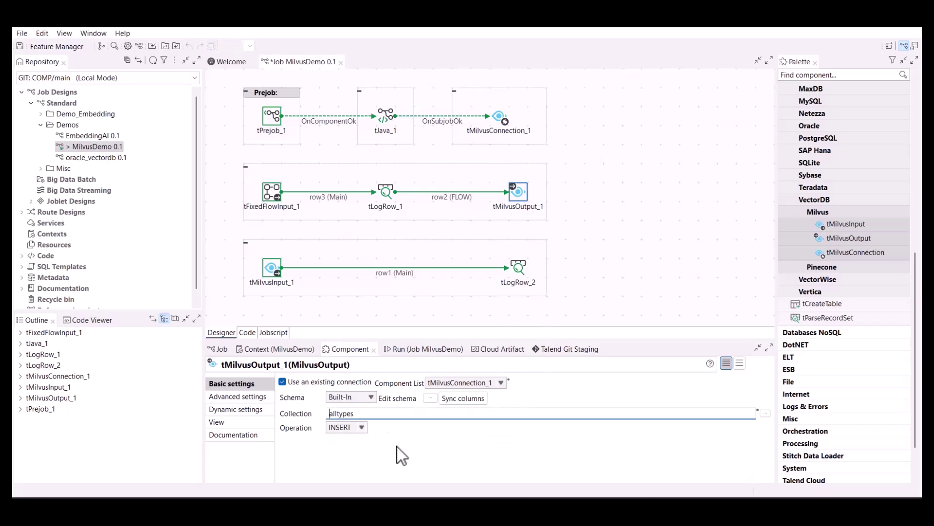
{"action": "left_click", "coordinate": [764, 413]}
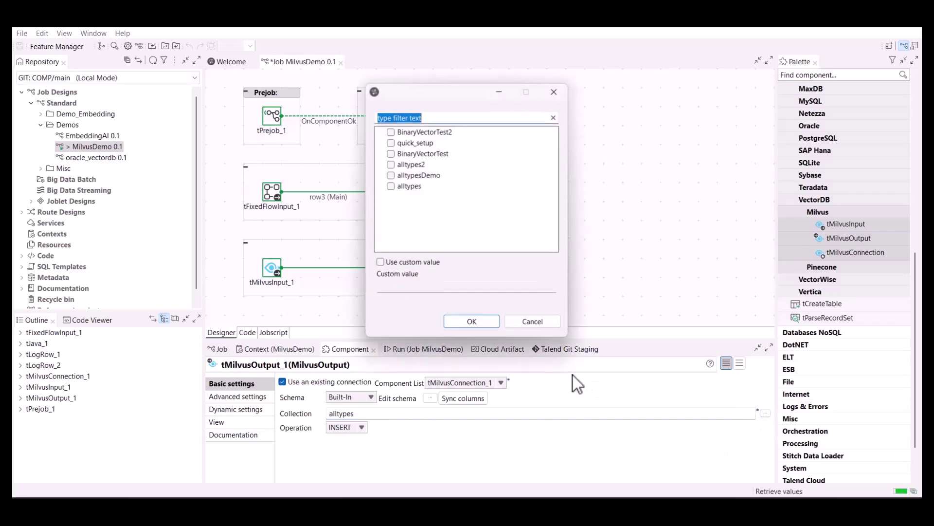
{"action": "left_click", "coordinate": [390, 187]}
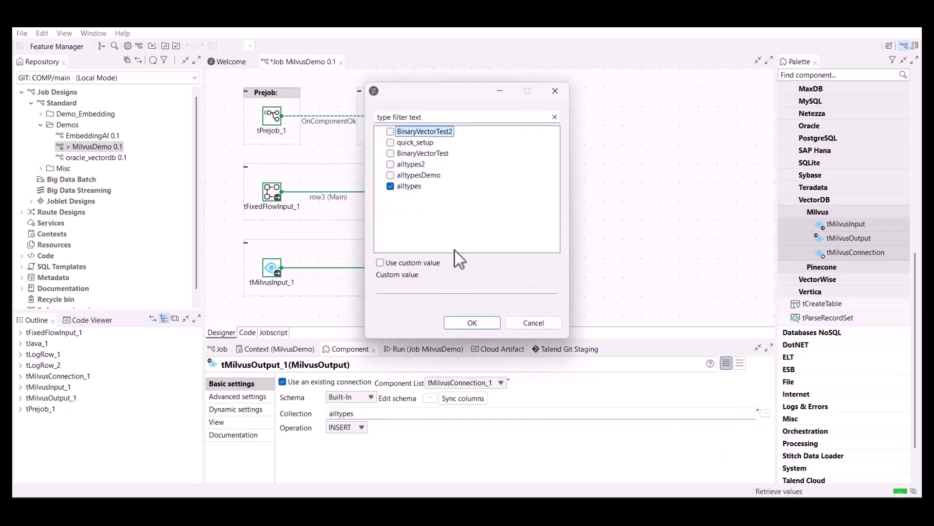
{"action": "left_click", "coordinate": [484, 321]}
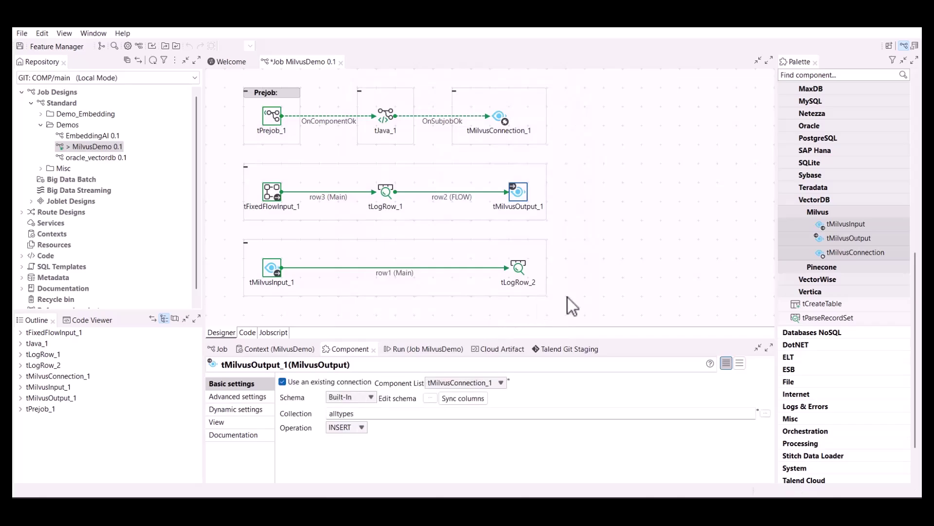
Keep tMilvusInput_1 on SEARCH with a result limit of 5, then show the Run view.
{"action": "left_click", "coordinate": [274, 279]}
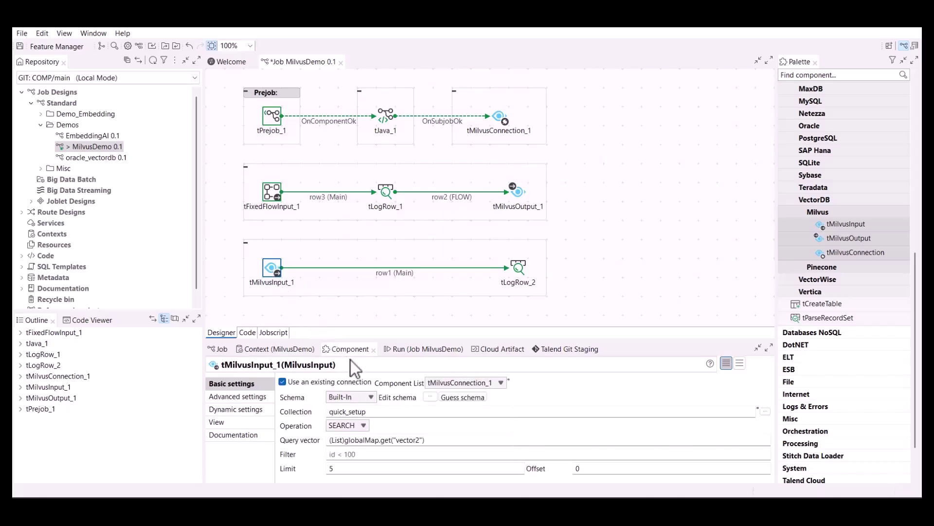
{"action": "left_click", "coordinate": [366, 424]}
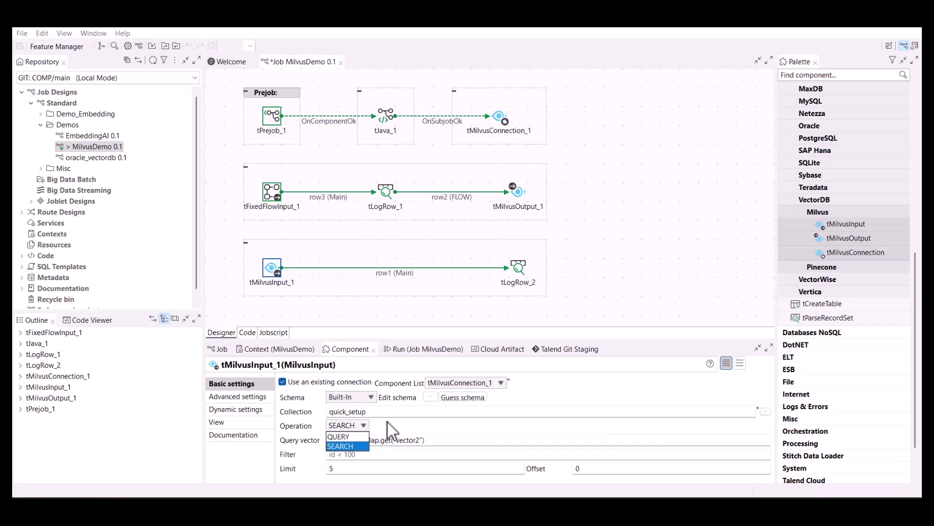
{"action": "left_click", "coordinate": [387, 422]}
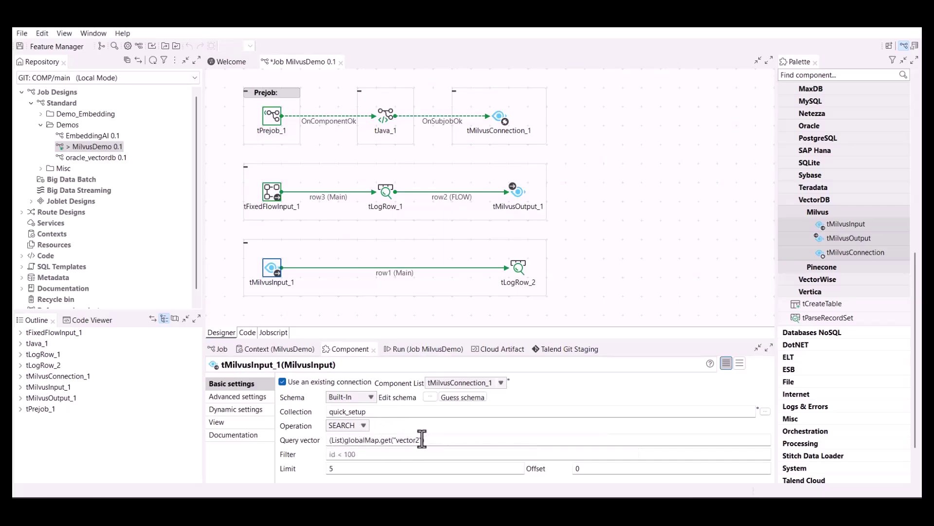
{"action": "left_click", "coordinate": [327, 468]}
{"action": "type", "text": "5"}
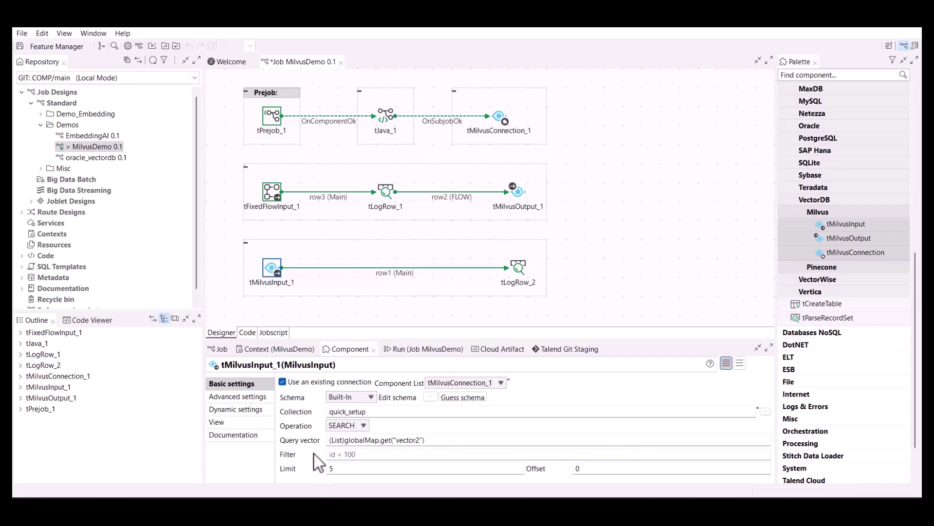
{"action": "left_click", "coordinate": [414, 348]}
Run MilvusDemo and review the console's tLogRow output of 5 search rows.
{"action": "left_click", "coordinate": [306, 393]}
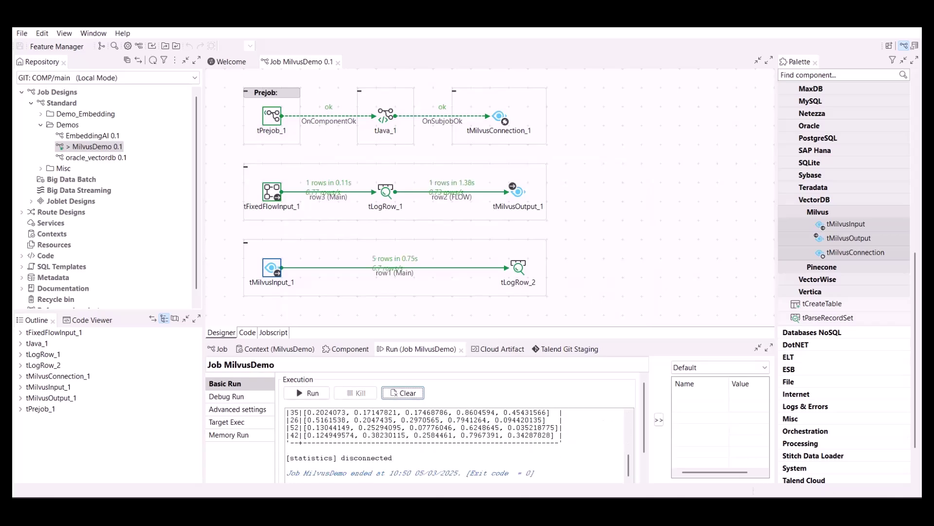
{"action": "scroll", "coordinate": [482, 452], "scroll_direction": "up", "scroll_amount": 3}
{"action": "scroll", "coordinate": [481, 452], "scroll_direction": "up", "scroll_amount": 4}
{"action": "scroll", "coordinate": [511, 442], "scroll_direction": "down", "scroll_amount": 1}
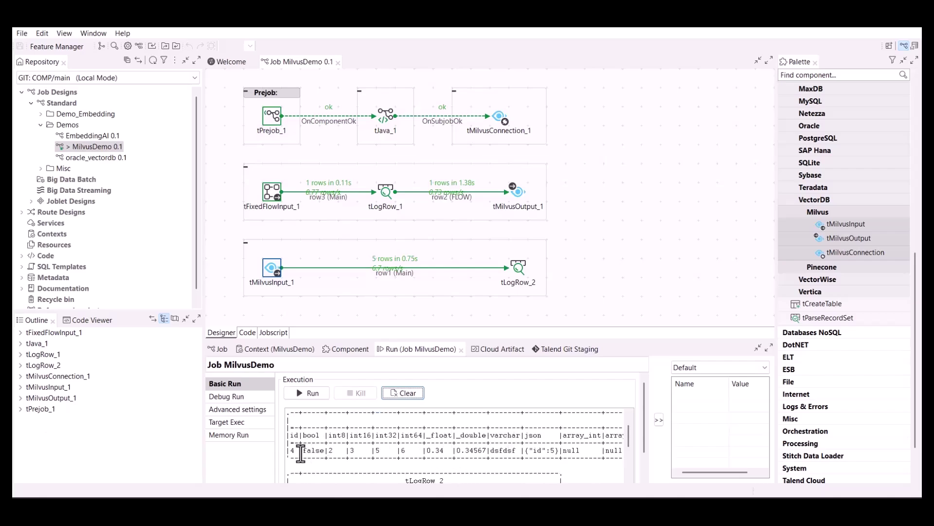
{"action": "scroll", "coordinate": [526, 432], "scroll_direction": "down", "scroll_amount": 3}
{"action": "scroll", "coordinate": [528, 432], "scroll_direction": "down", "scroll_amount": 3}
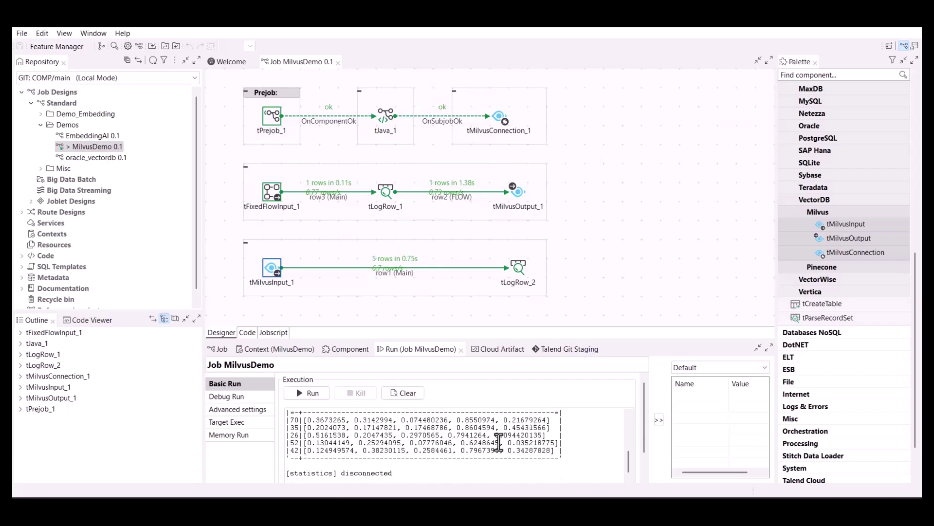
{"action": "scroll", "coordinate": [469, 448], "scroll_direction": "up", "scroll_amount": 3}
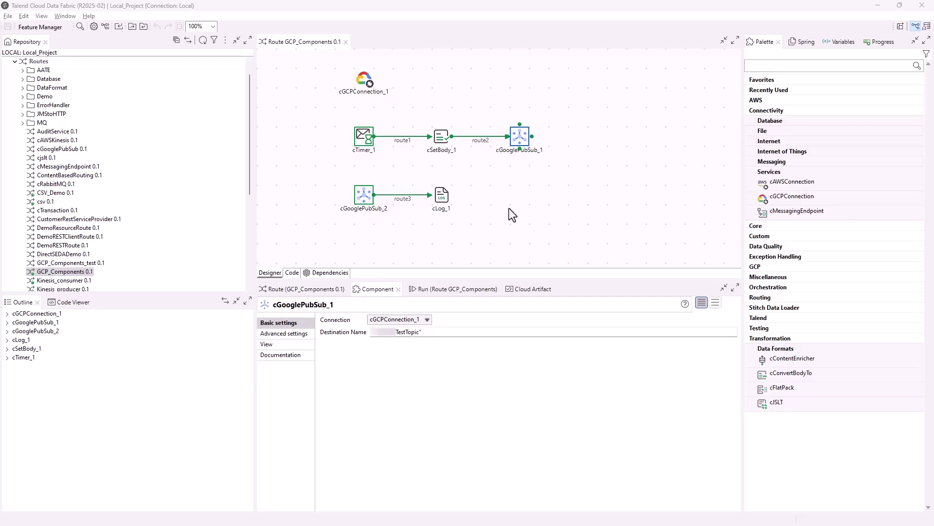
Toggle cGCPConnection_1's credentials-file option off and back on, then save the route.
{"action": "left_click", "coordinate": [363, 78]}
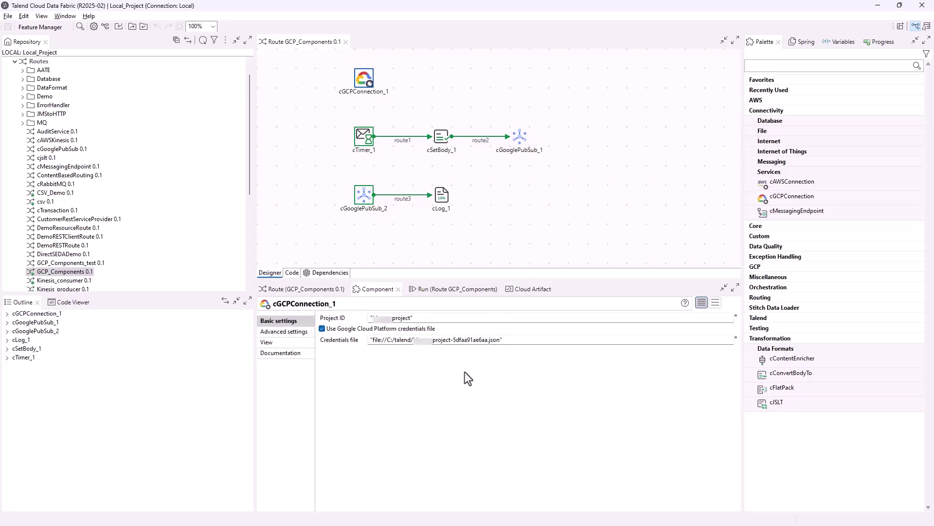
{"action": "left_click", "coordinate": [413, 381]}
{"action": "left_click", "coordinate": [322, 329]}
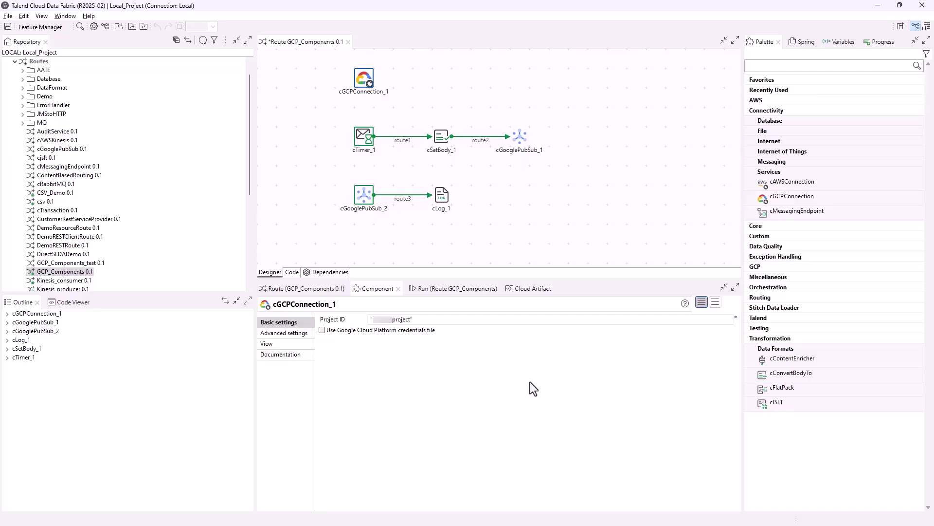
{"action": "left_click", "coordinate": [320, 331]}
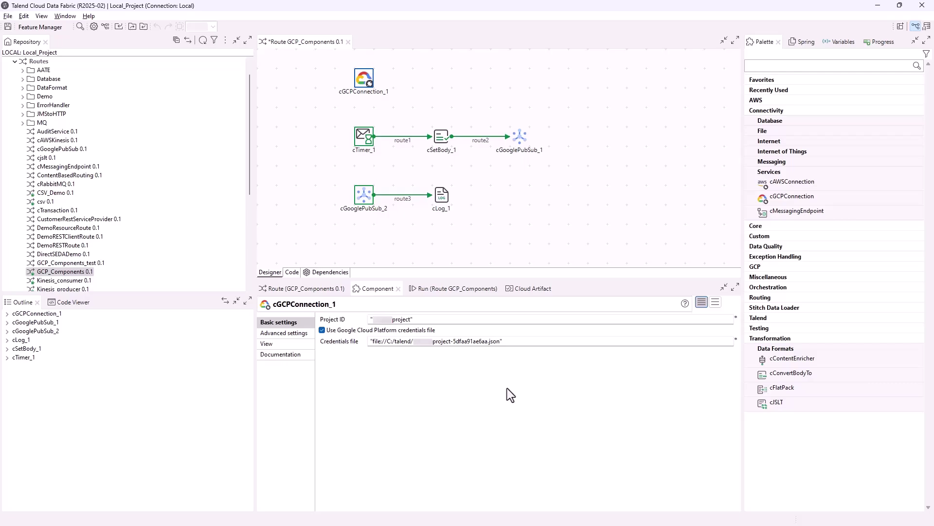
{"action": "key", "text": "ctrl+s"}
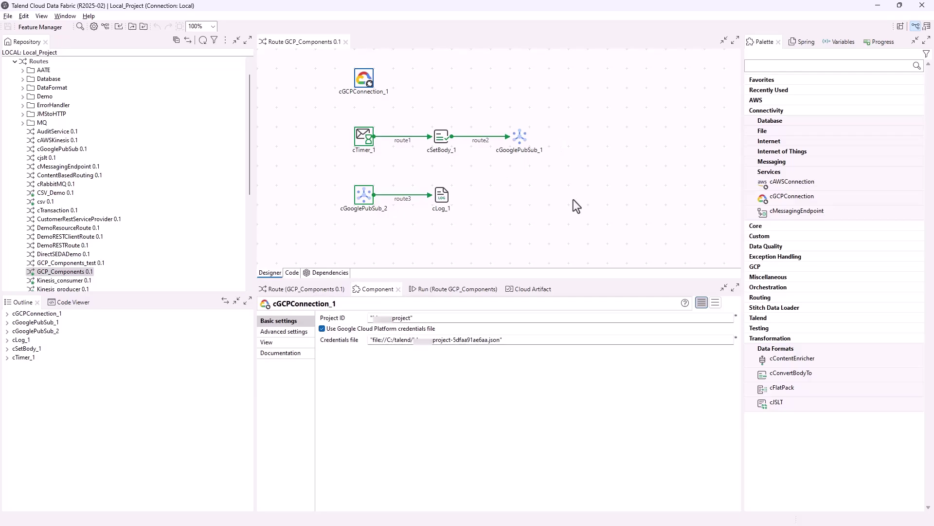
Inspect cTimer_1, cSetBody_1, both cGooglePubSub components and cLog_1, then show the Run view.
{"action": "left_click", "coordinate": [360, 141]}
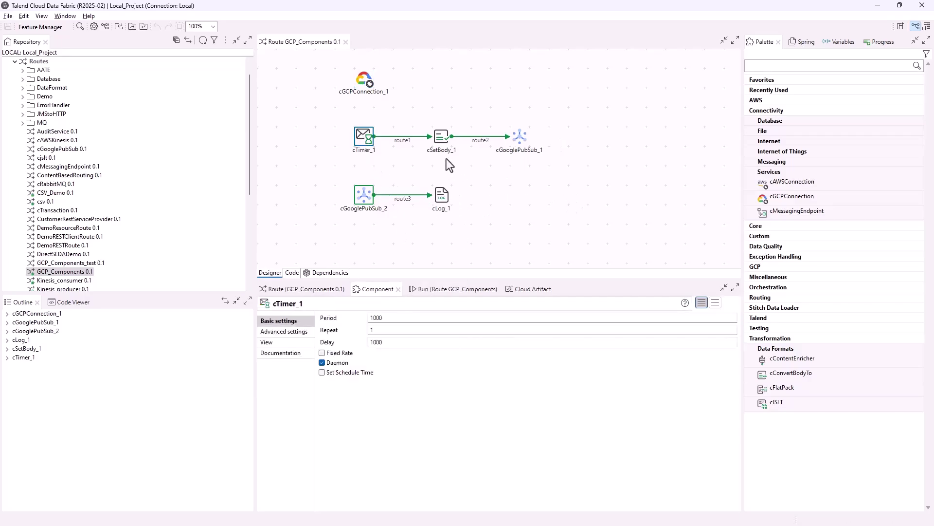
{"action": "left_click", "coordinate": [442, 139]}
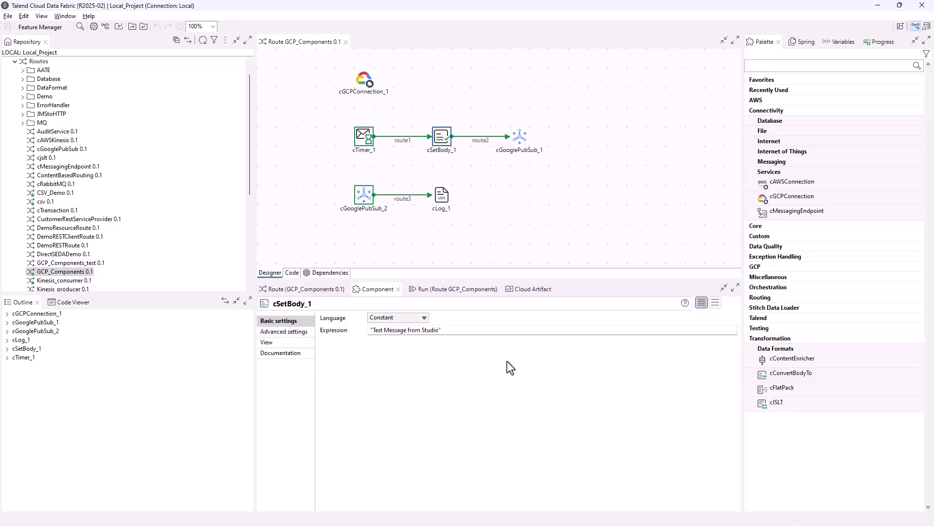
{"action": "left_click", "coordinate": [518, 139]}
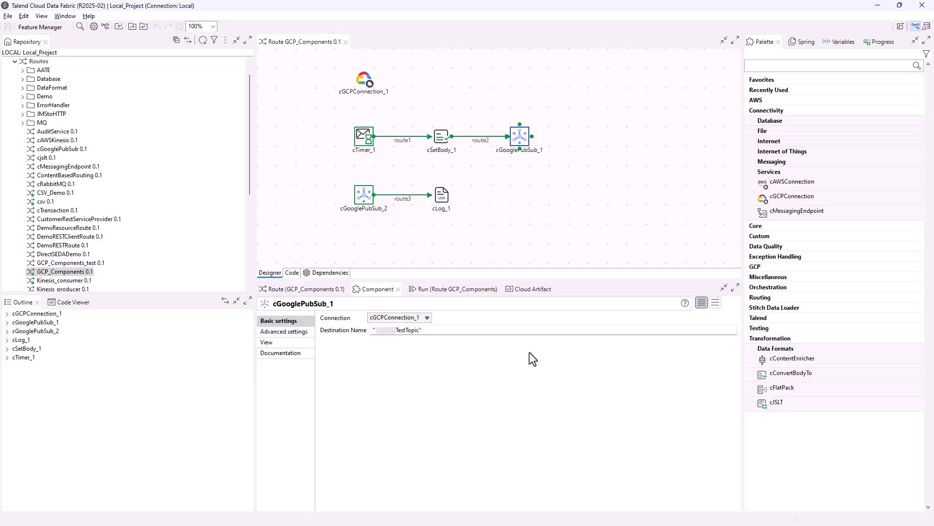
{"action": "left_click", "coordinate": [365, 195]}
{"action": "left_click", "coordinate": [443, 196]}
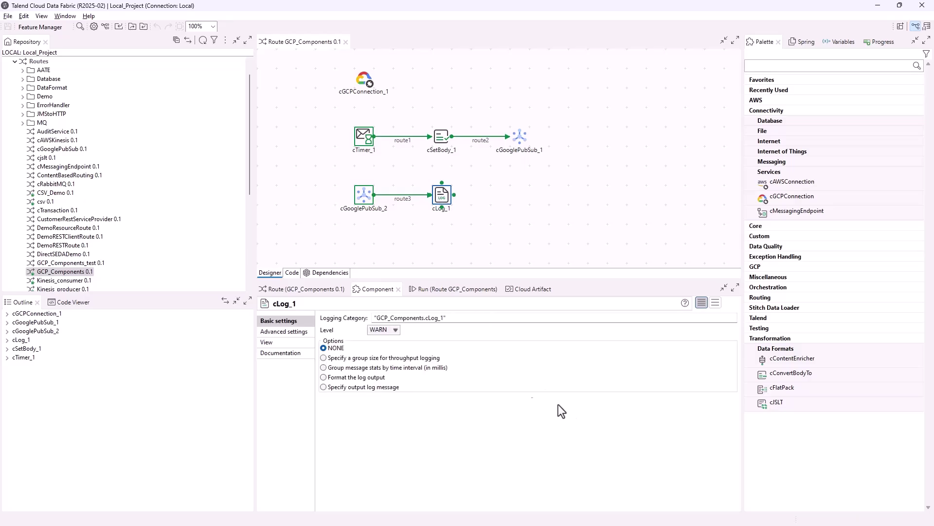
{"action": "left_click", "coordinate": [453, 288]}
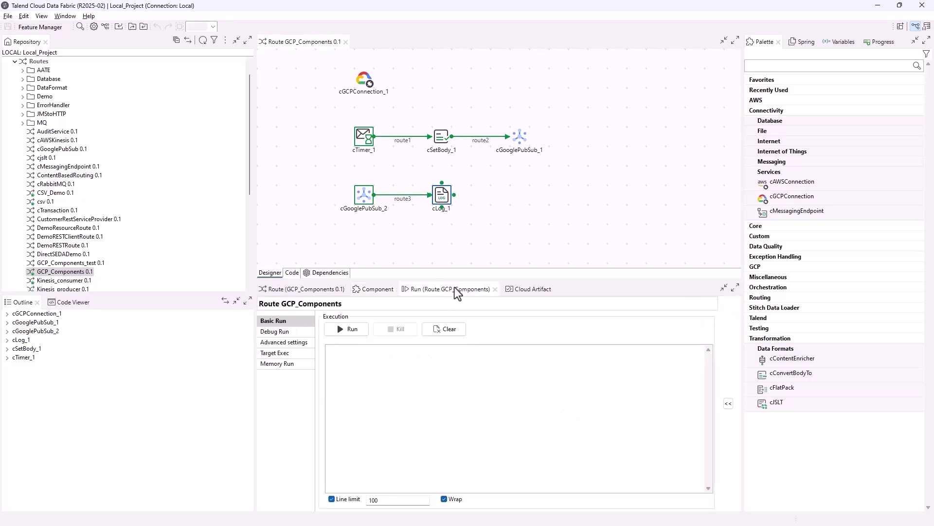
Start the GCP_Components route.
{"action": "left_click", "coordinate": [352, 330]}
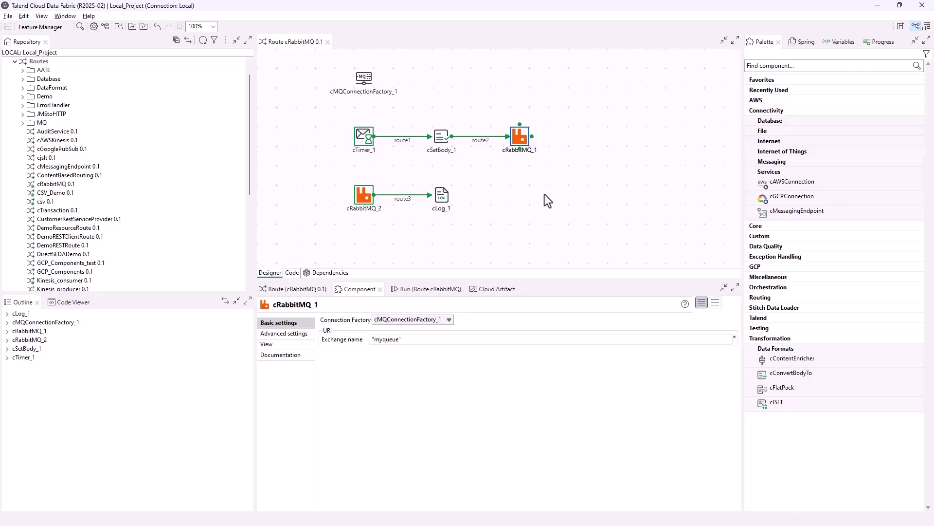
Inspect the connection factory, timer, 'Hello World!' body, both RabbitMQ exchanges ('myqueue') and WARN log settings.
{"action": "left_click", "coordinate": [364, 78]}
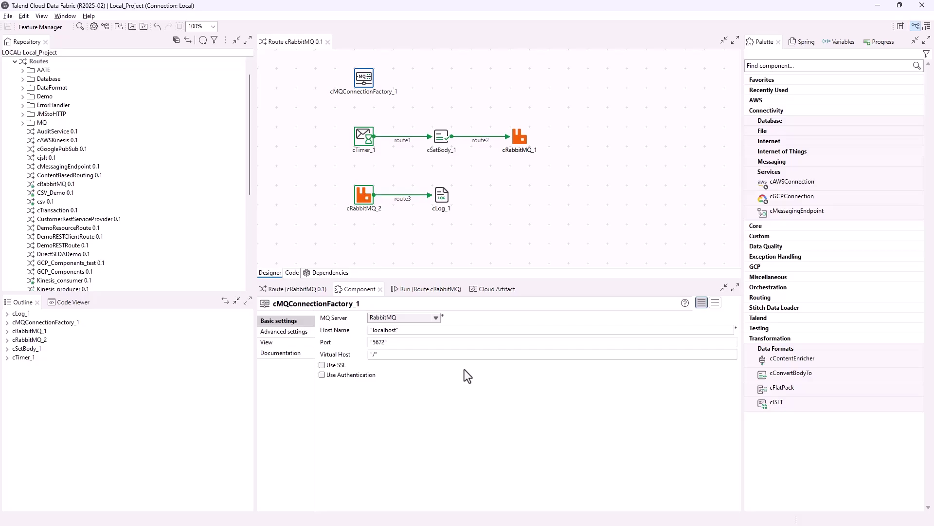
{"action": "left_click", "coordinate": [364, 136]}
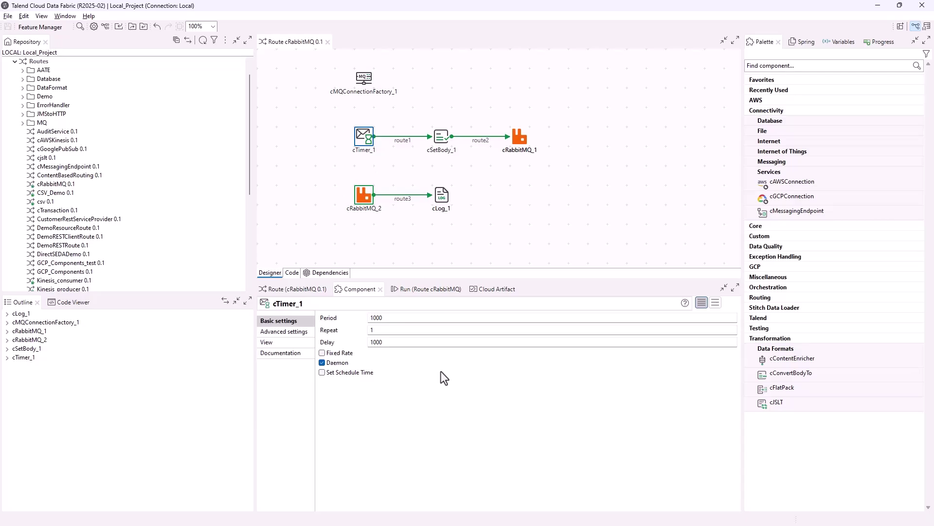
{"action": "left_click", "coordinate": [441, 136]}
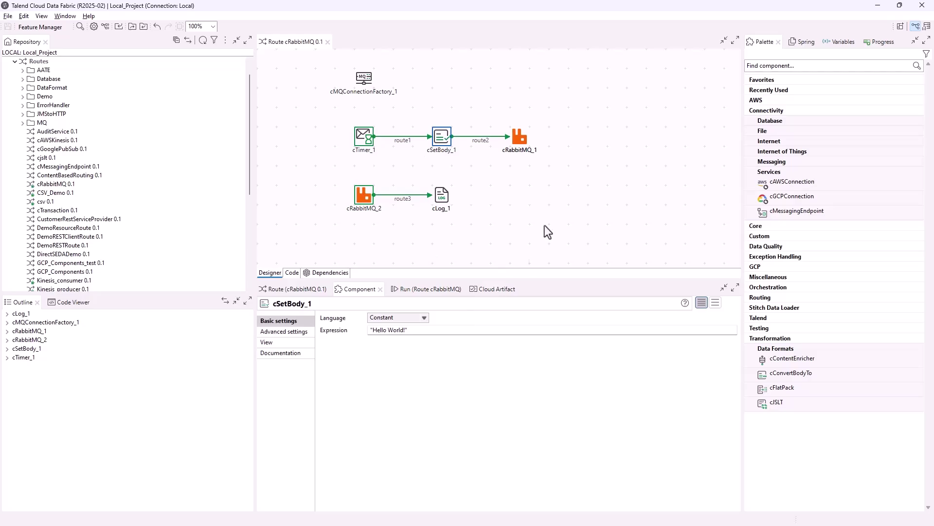
{"action": "left_click", "coordinate": [522, 146]}
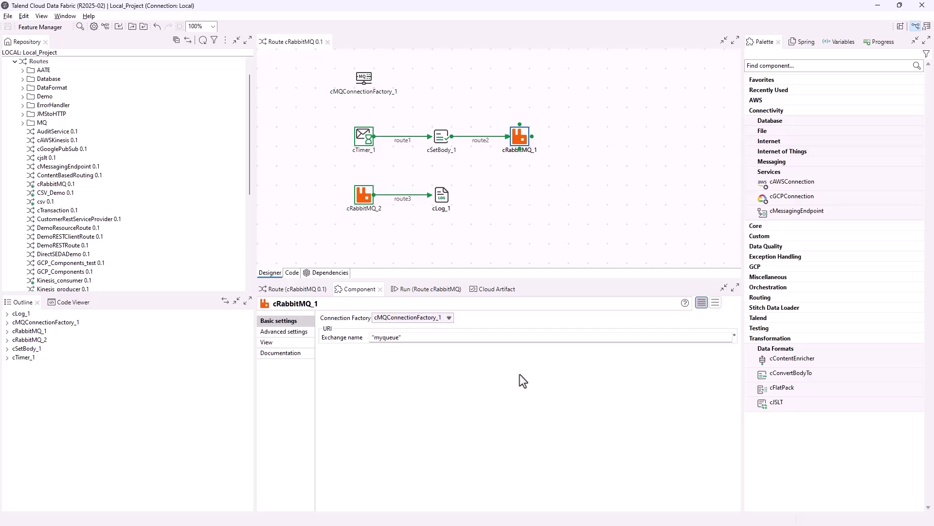
{"action": "left_click", "coordinate": [366, 198]}
{"action": "left_click", "coordinate": [442, 194]}
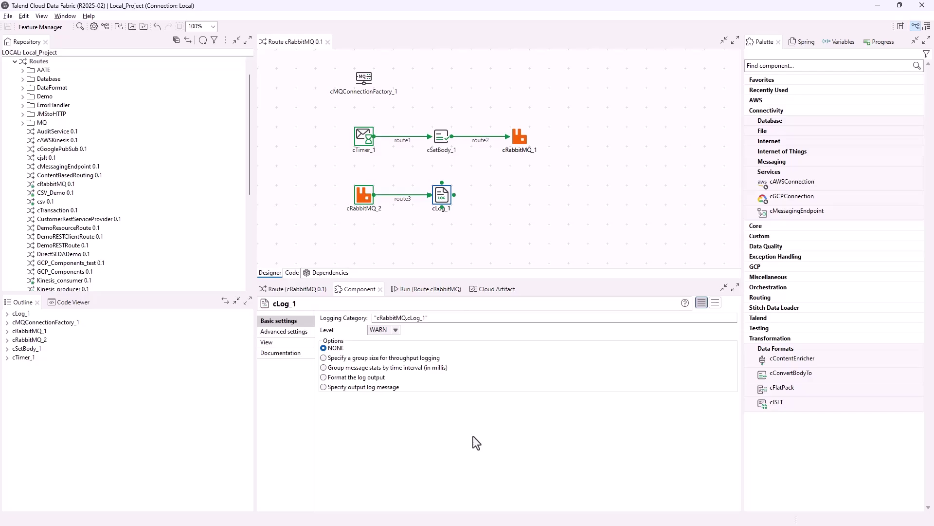
Launch the cRabbitMQ route from the Basic Run panel of its Run tab.
{"action": "left_click", "coordinate": [430, 287]}
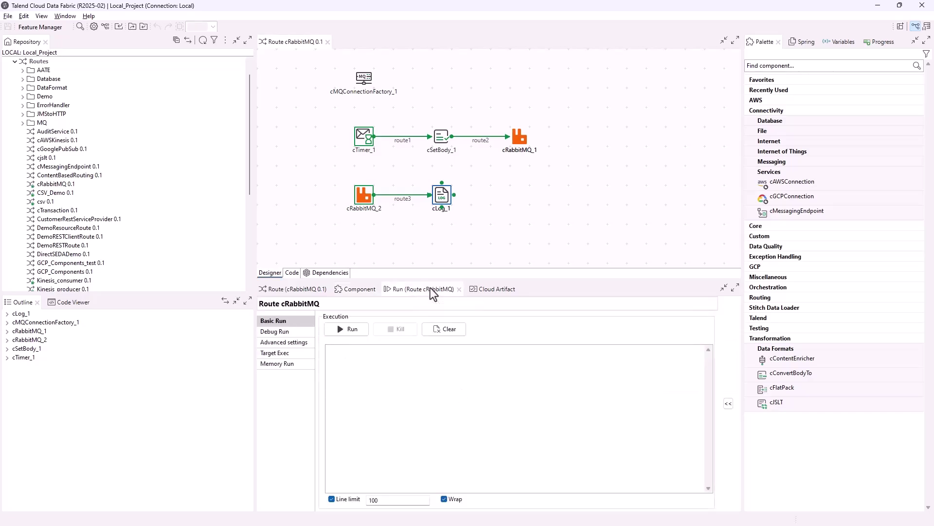
{"action": "left_click", "coordinate": [348, 329]}
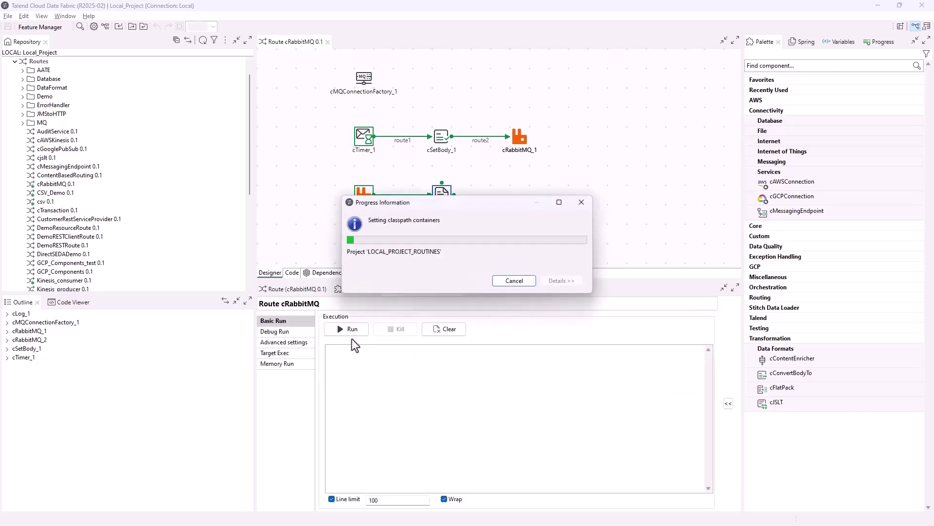